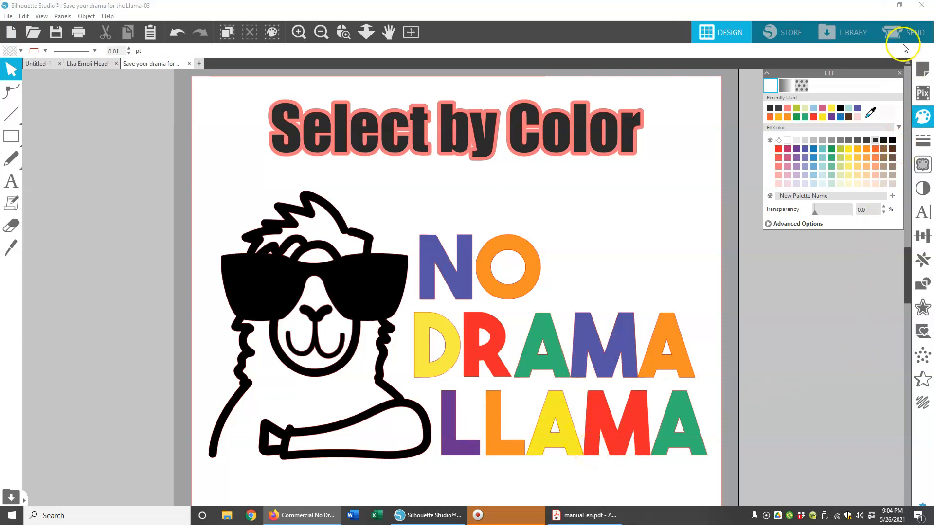
Open Select by Color and examine the design's colors listed by line and by fill.
left_click(899, 73)
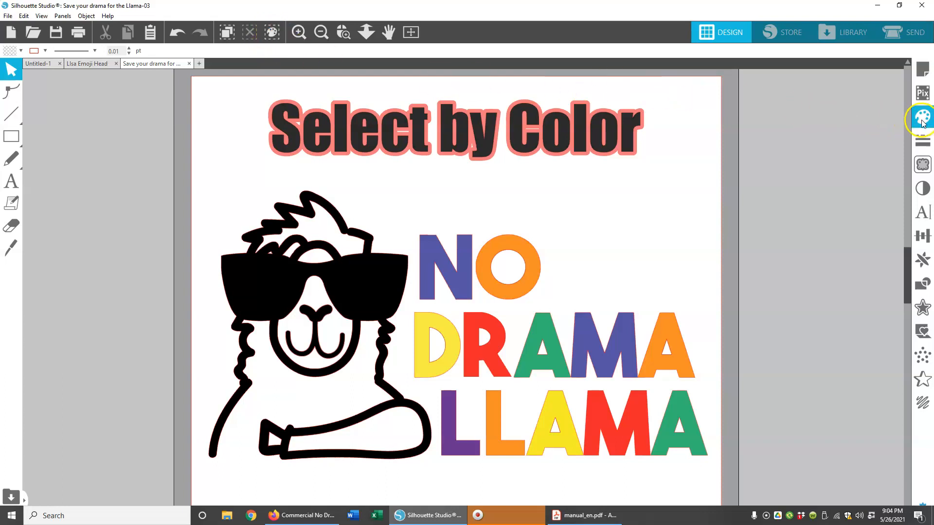
left_click(274, 33)
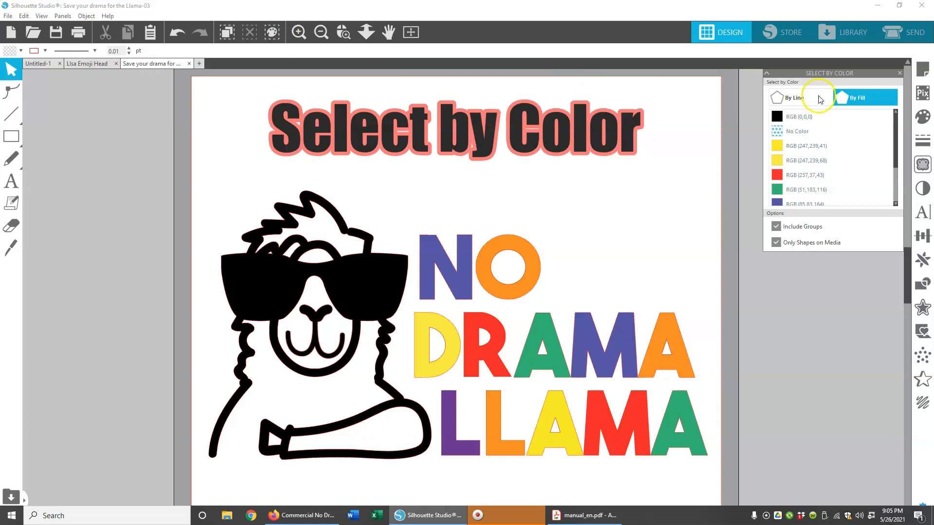
left_click(788, 100)
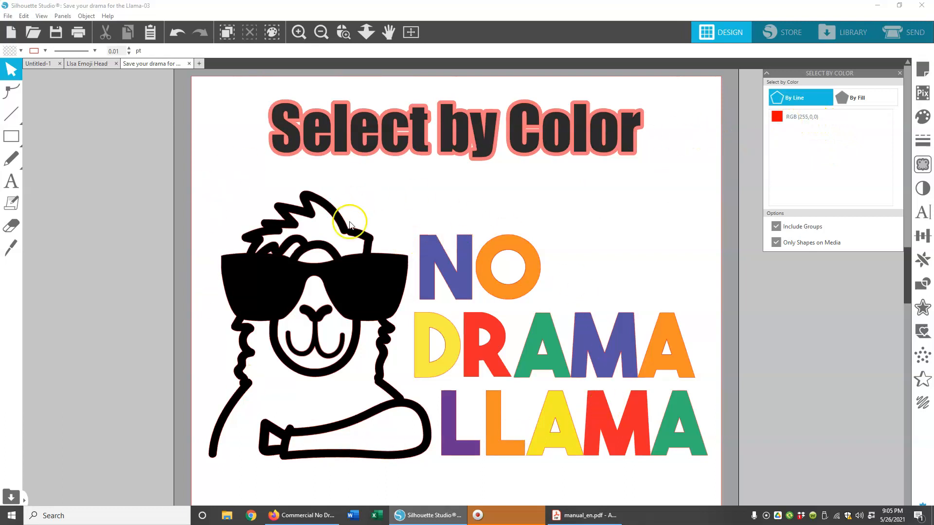
left_click(865, 98)
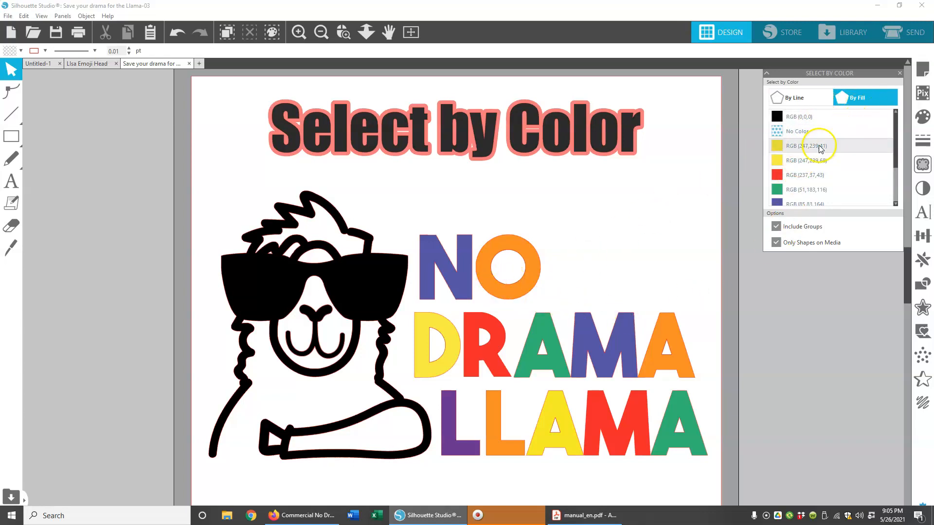
scroll(821, 150, "down", 4)
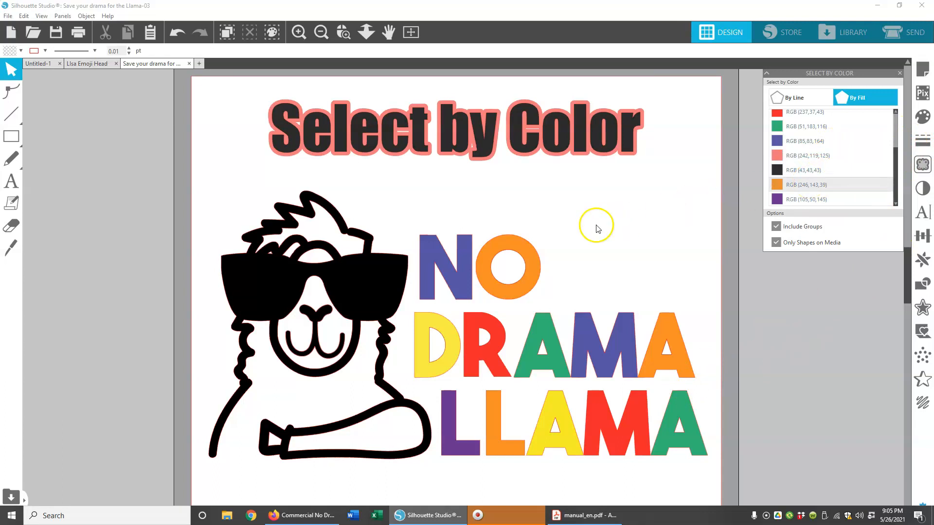
scroll(595, 224, "up", 1)
scroll(796, 183, "up", 2)
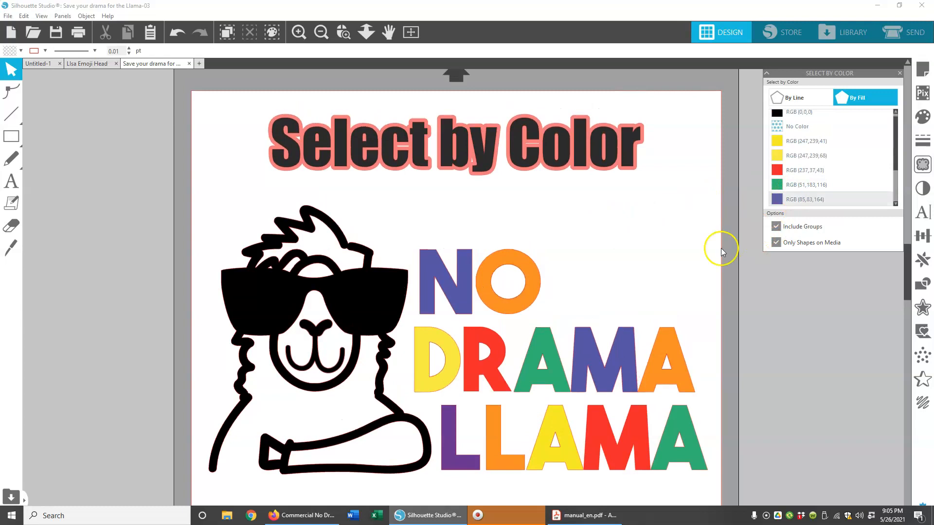
scroll(807, 197, "down", 3)
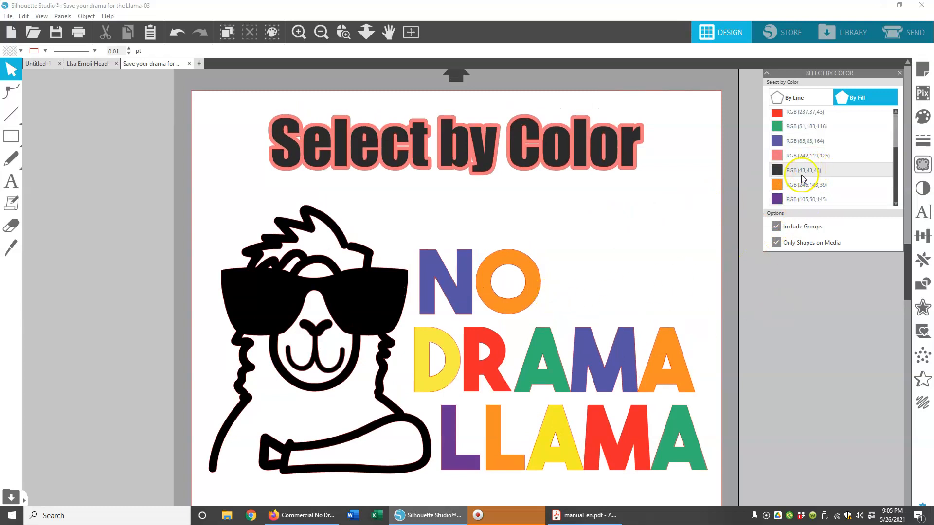
Select all shapes with the orange fill RGB (246,143,39), change their fill to light pink RGB (251,211,213), and deselect them.
left_click(784, 188)
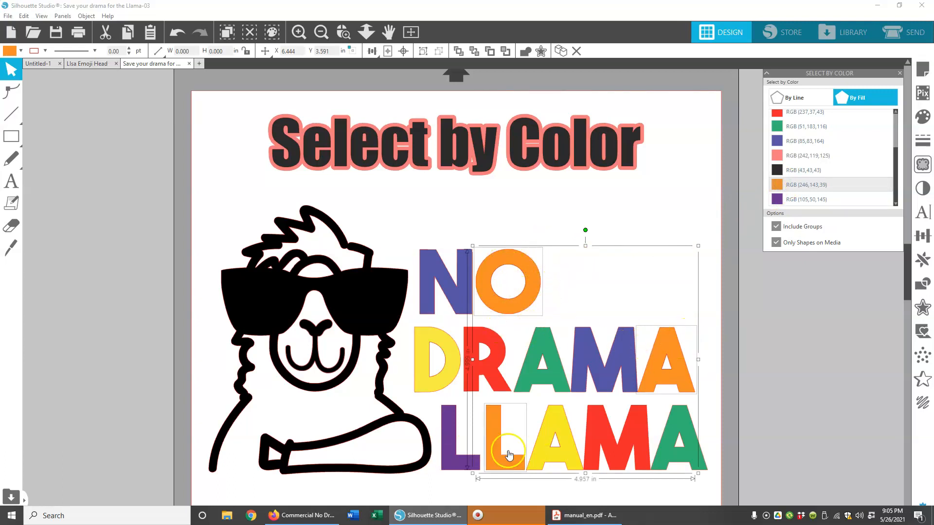
left_click(922, 122)
left_click(872, 194)
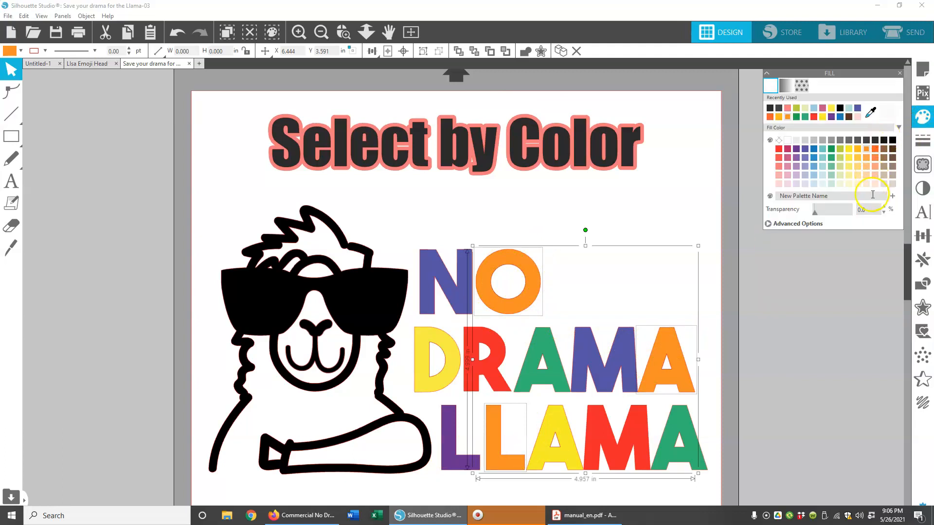
left_click(858, 118)
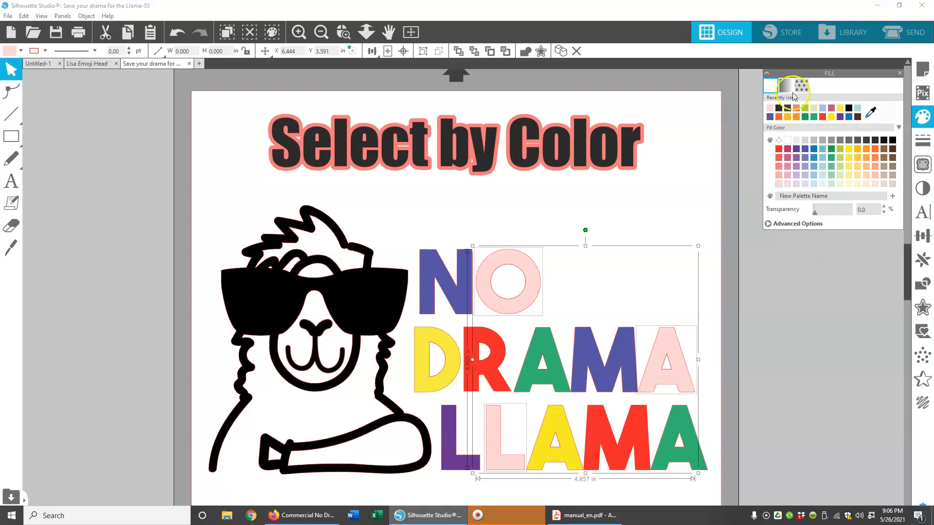
left_click(838, 335)
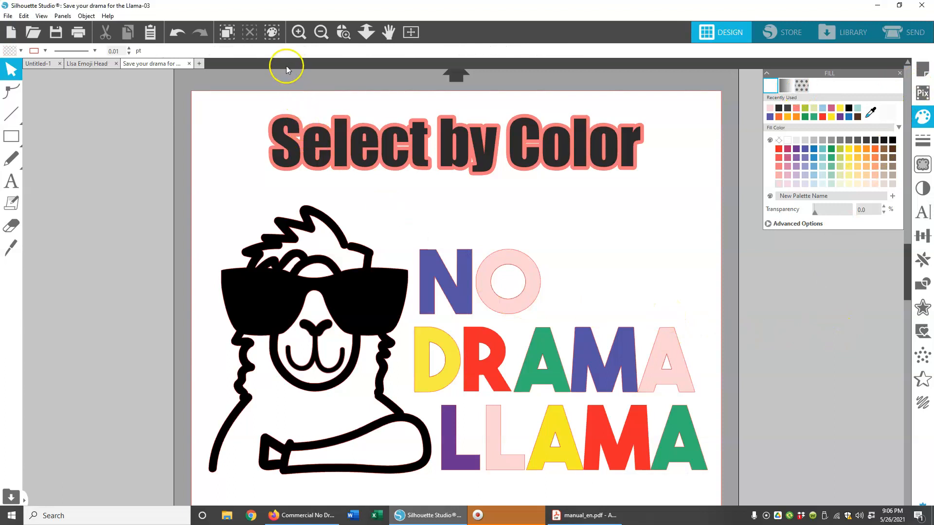
Select all shapes with the red fill RGB (237,37,43) by color and change their fill to green RGB (110,196,150).
left_click(273, 34)
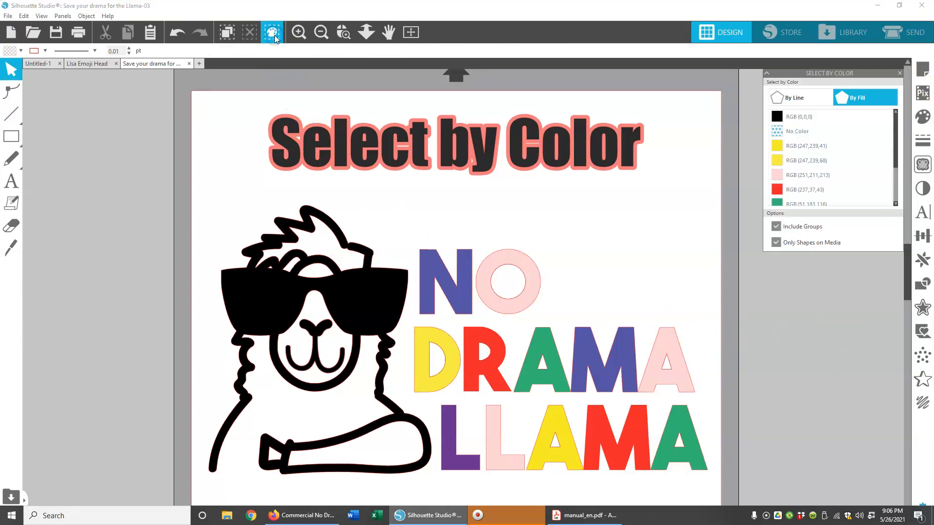
scroll(485, 384, "down", 1)
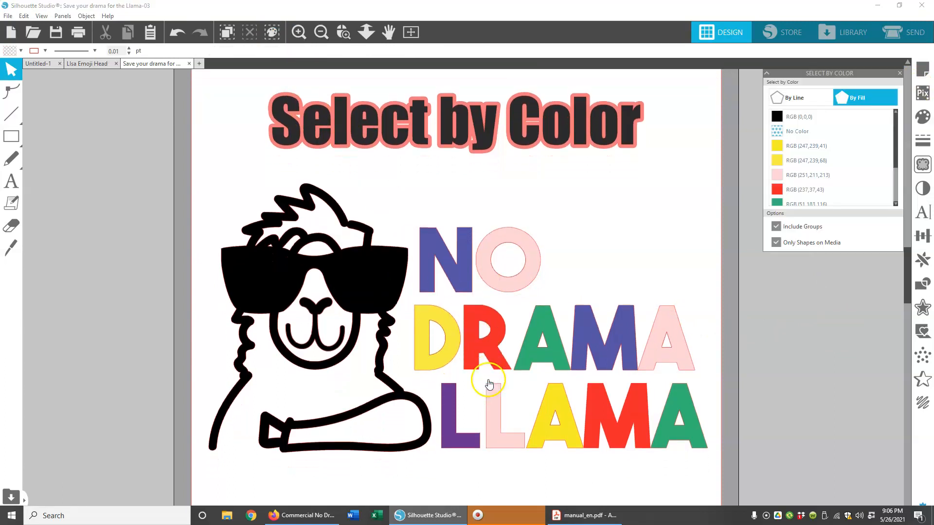
left_click(798, 191)
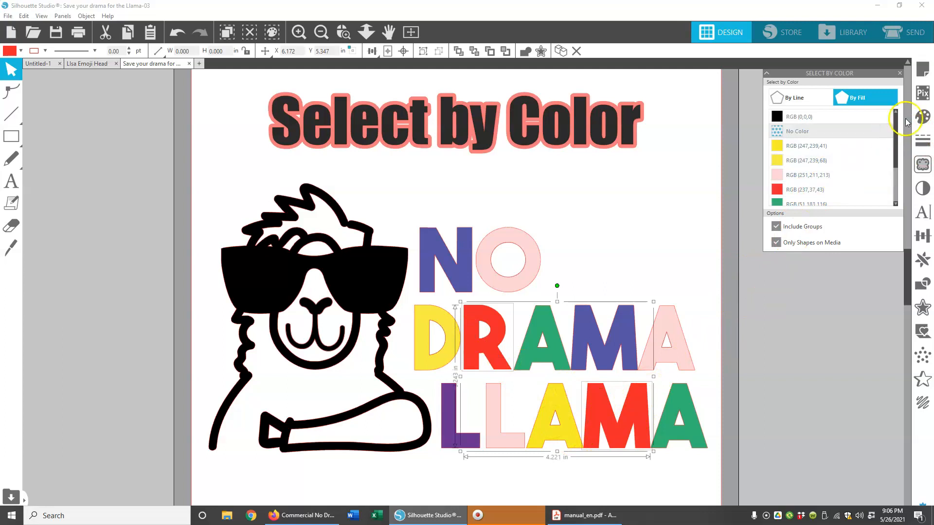
left_click(923, 116)
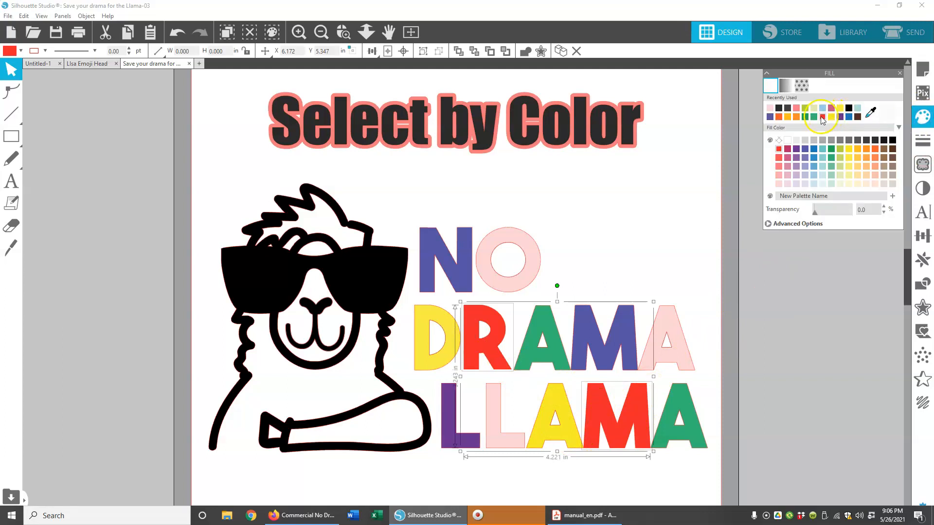
left_click(815, 168)
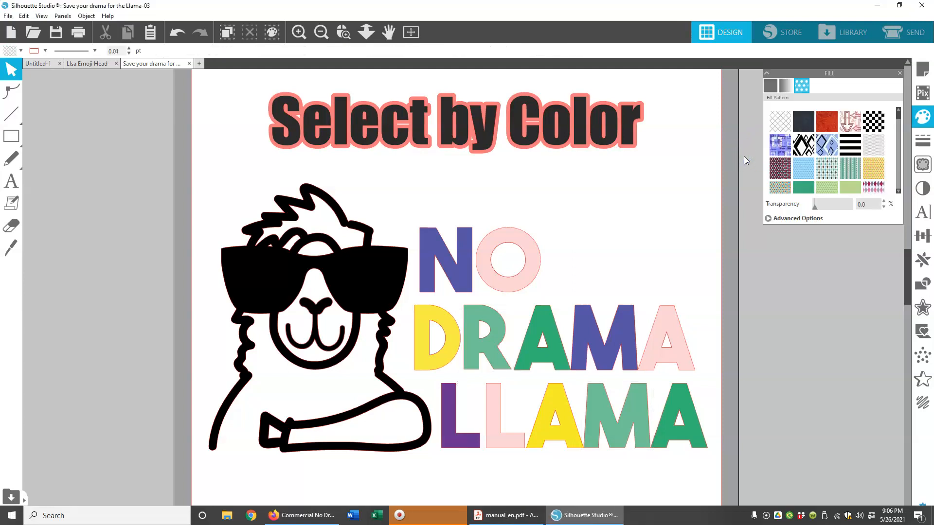
left_click(814, 161)
scroll(810, 143, "down", 3)
scroll(801, 156, "down", 2)
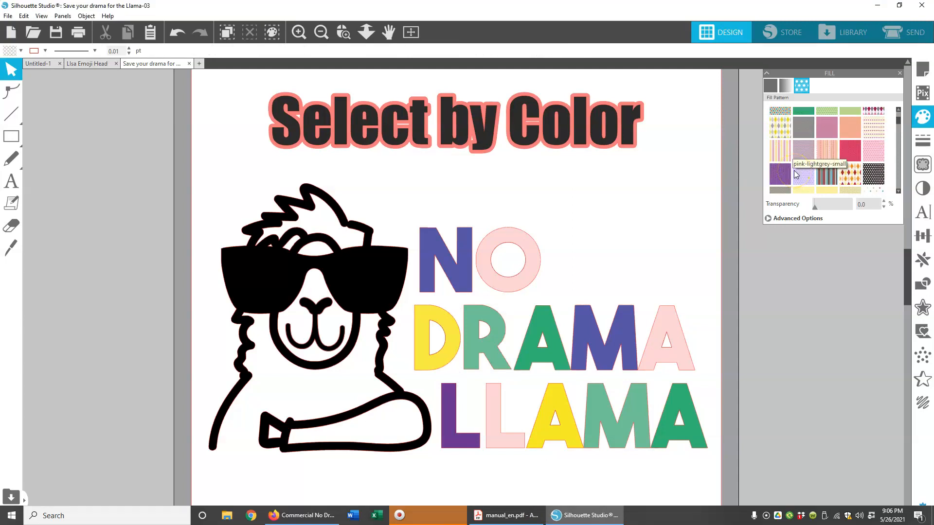
scroll(794, 170, "down", 2)
left_click(826, 150)
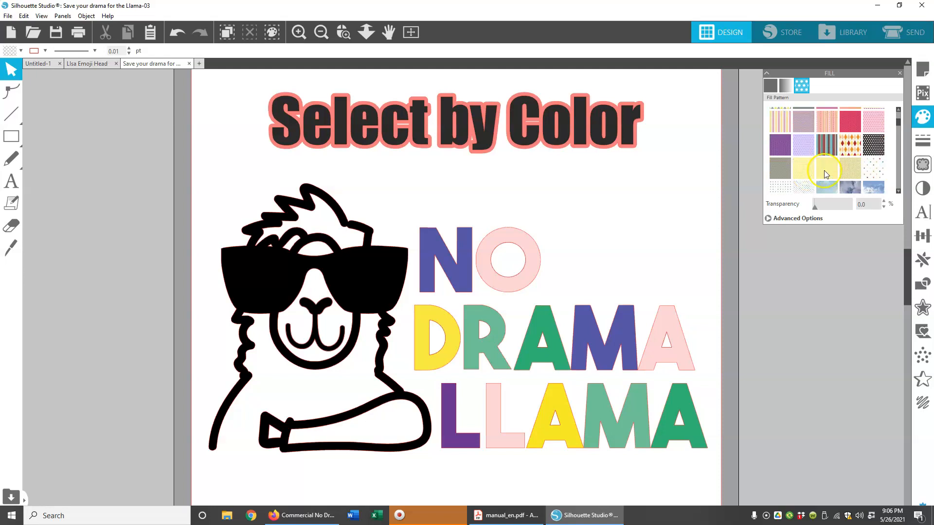
left_click(873, 122)
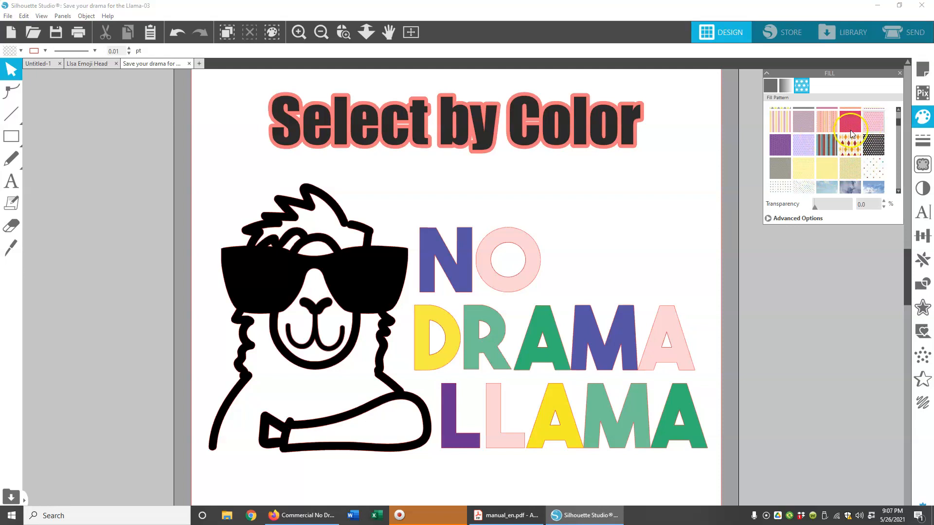
Select all shapes with the fill RGB (110,196,150) by color, apply the pink polka-dot fill pattern, and close the fill settings.
left_click(273, 32)
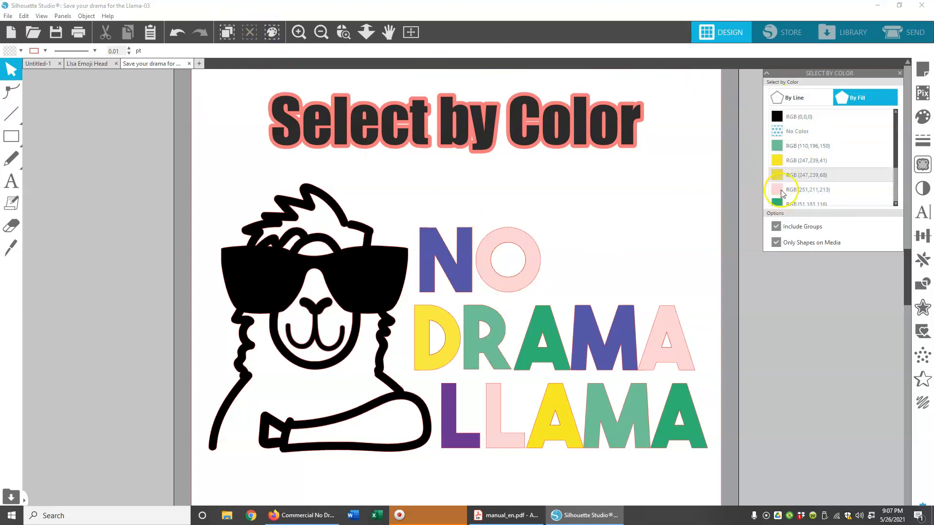
left_click(778, 146)
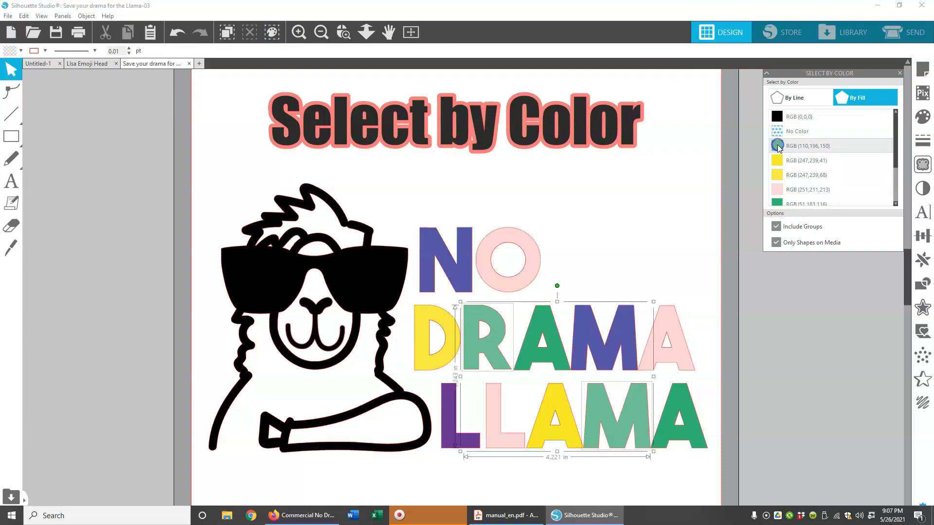
left_click(922, 116)
left_click(803, 86)
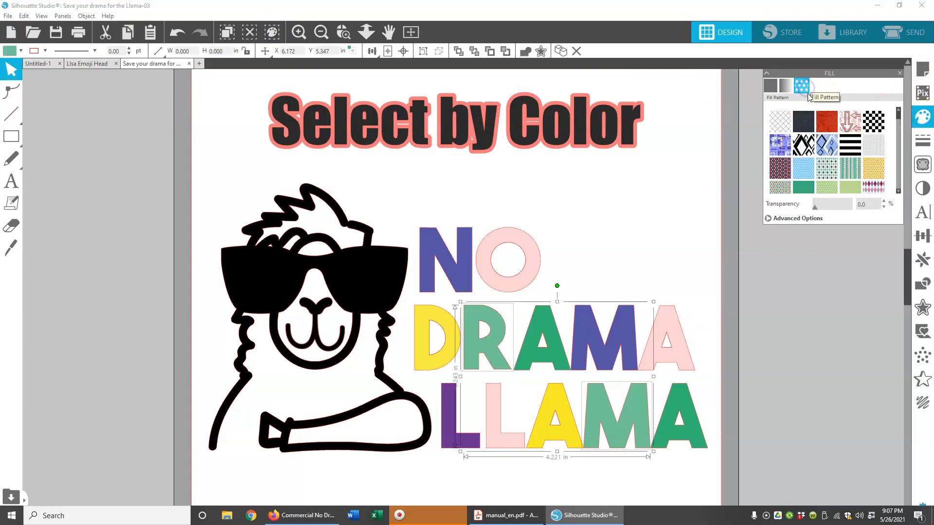
scroll(823, 168, "down", 1)
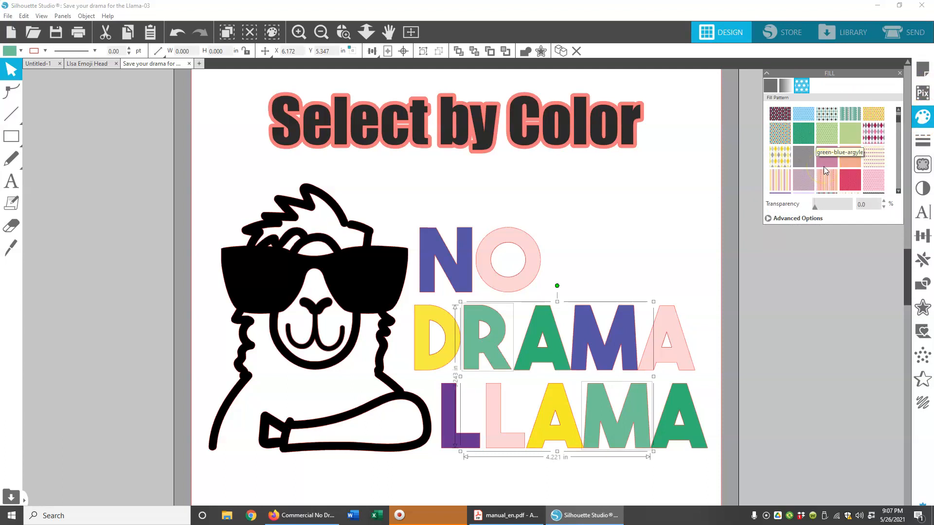
scroll(824, 167, "down", 1)
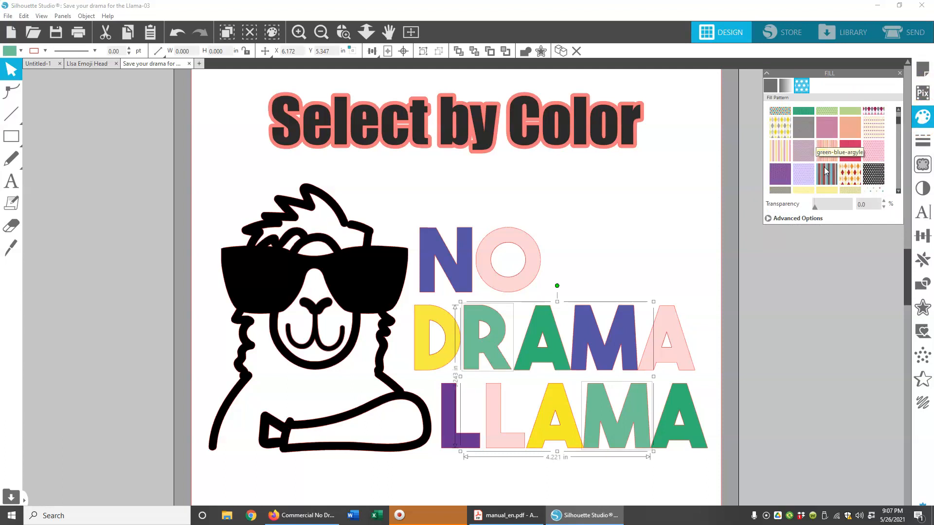
left_click(879, 152)
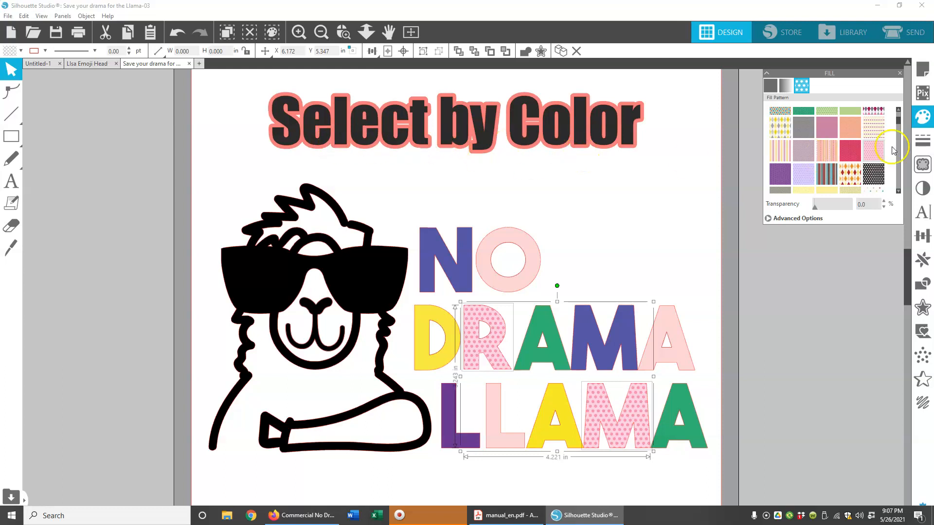
left_click(899, 73)
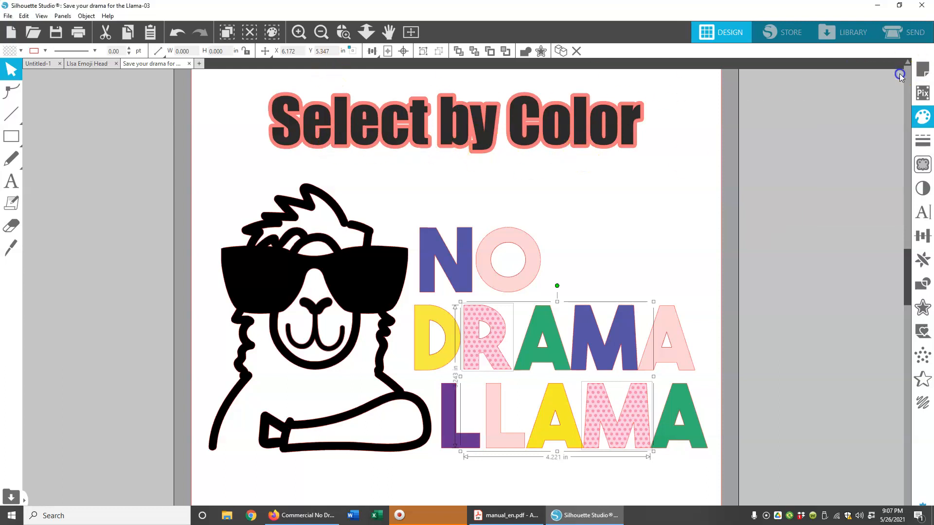
Select the title text by its dark fill RGB (43,43,43), try the grey-pink-argyle and pink-lightgrey-small patterns, and fill it with pinkhexagon.
left_click(271, 32)
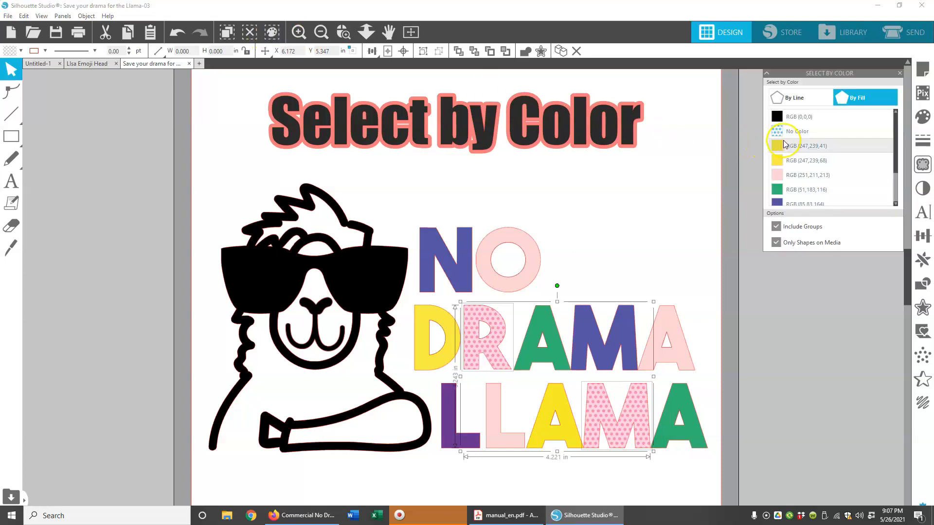
scroll(783, 144, "down", 2)
left_click(779, 188)
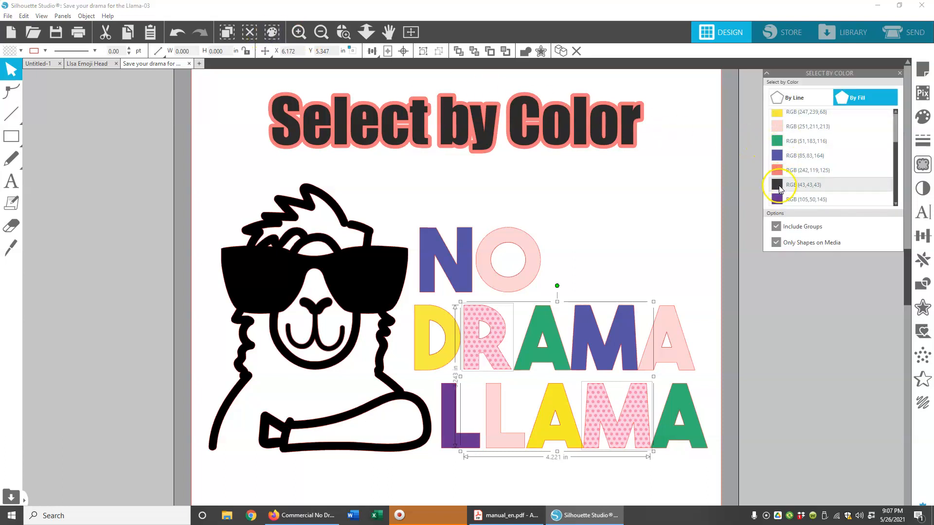
scroll(778, 186, "up", 2)
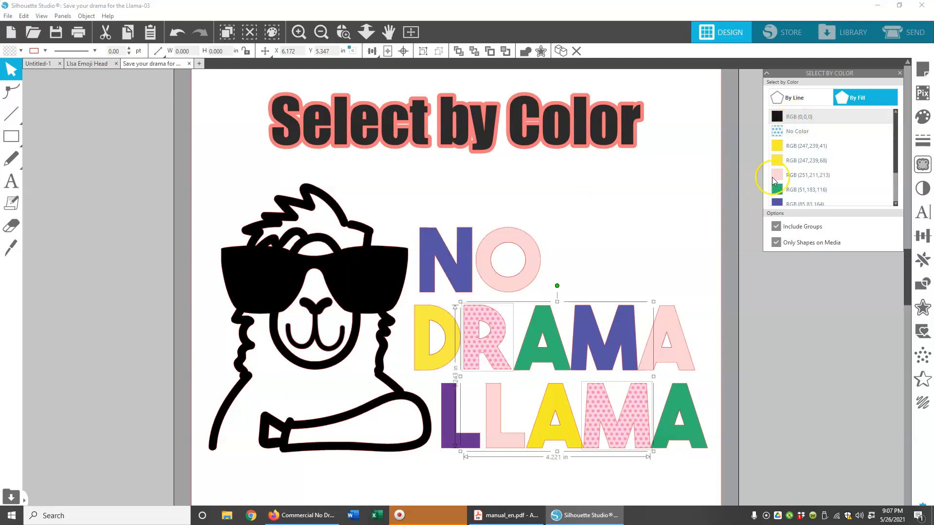
scroll(844, 156, "down", 3)
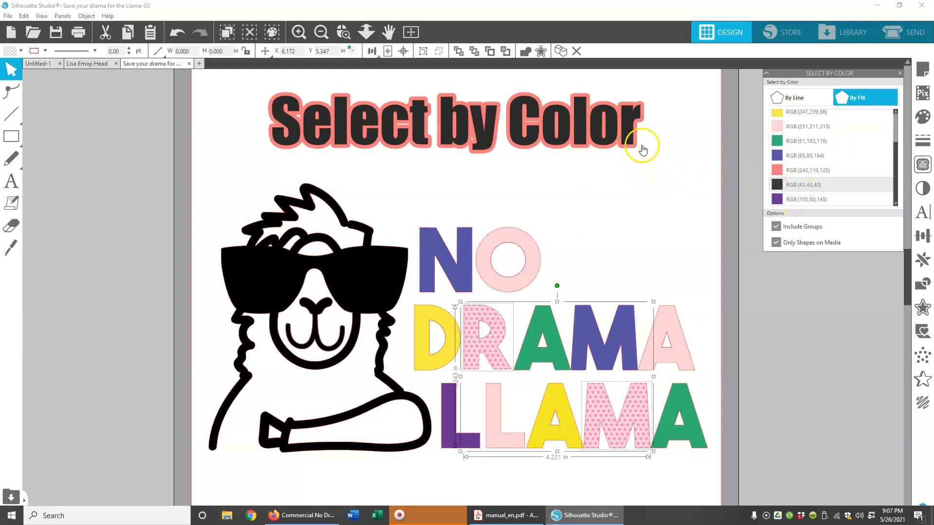
left_click(802, 188)
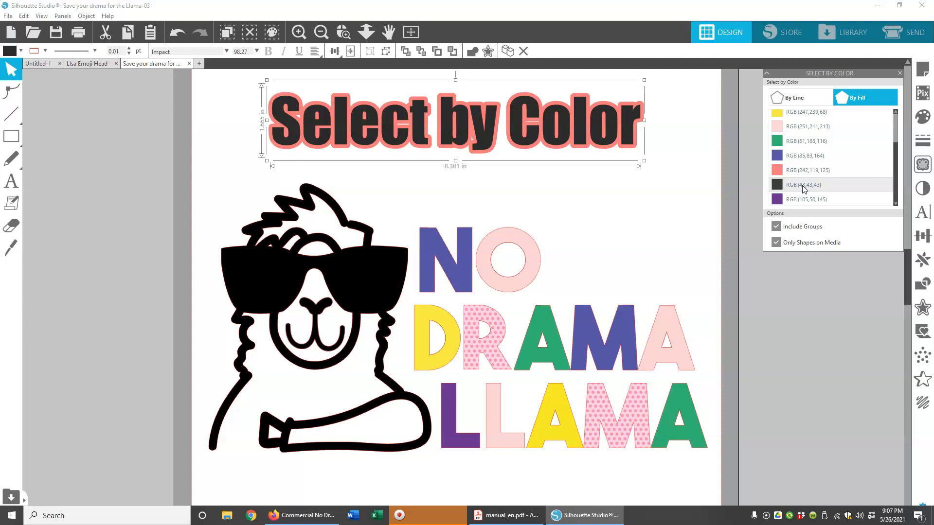
left_click(923, 118)
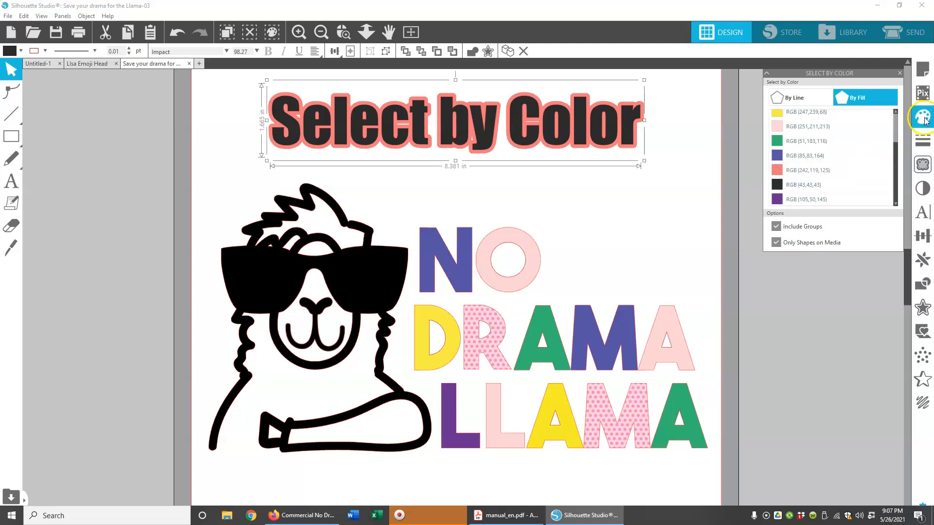
left_click(806, 86)
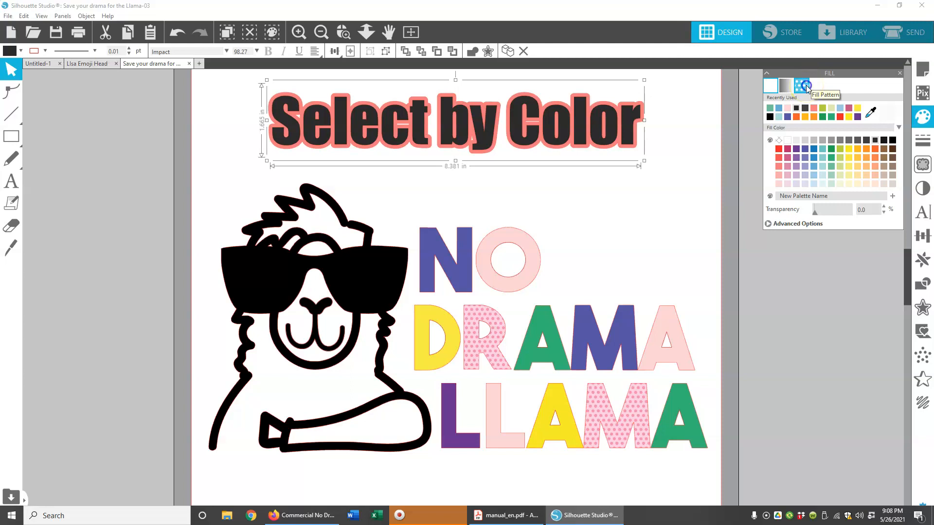
left_click(831, 162)
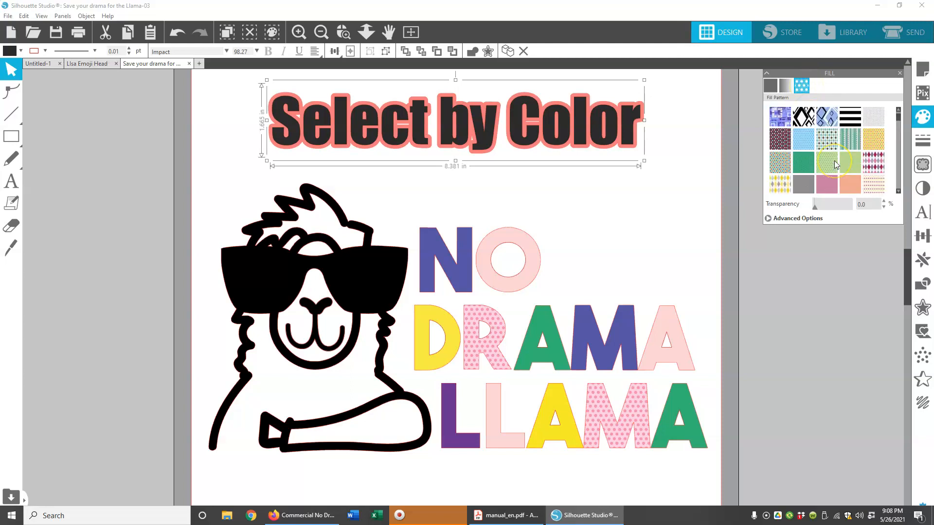
scroll(835, 164, "down", 1)
left_click(874, 137)
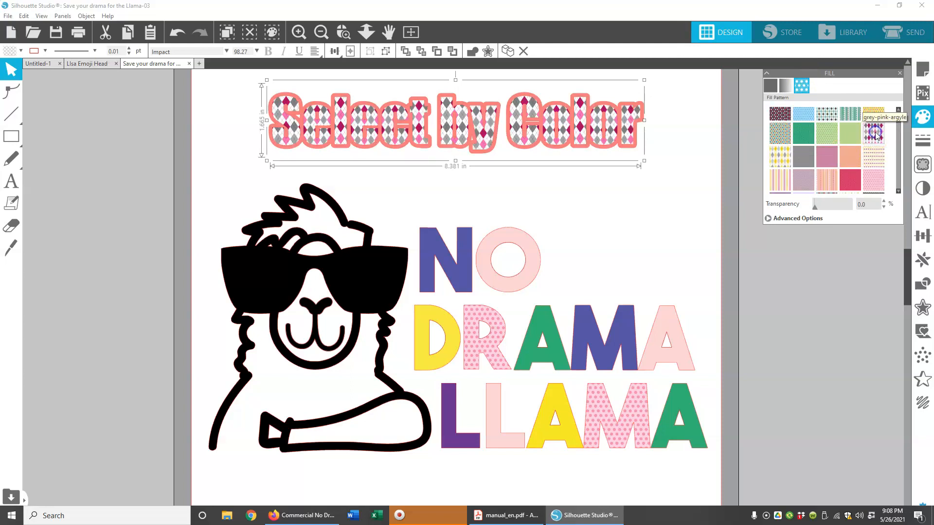
left_click(809, 181)
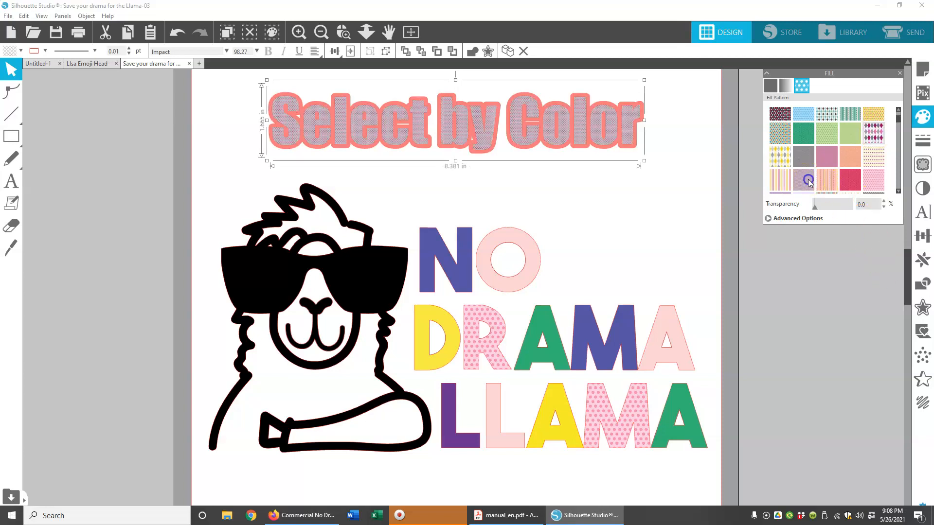
left_click(849, 180)
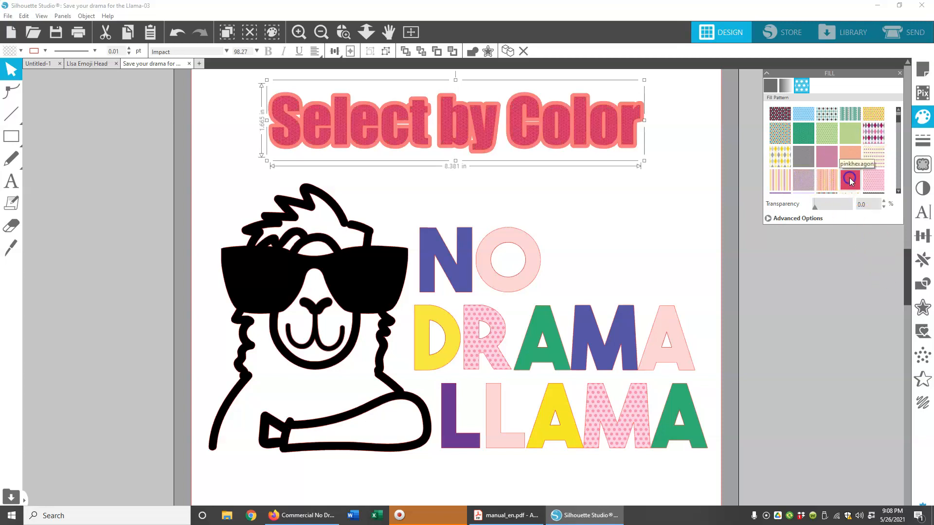